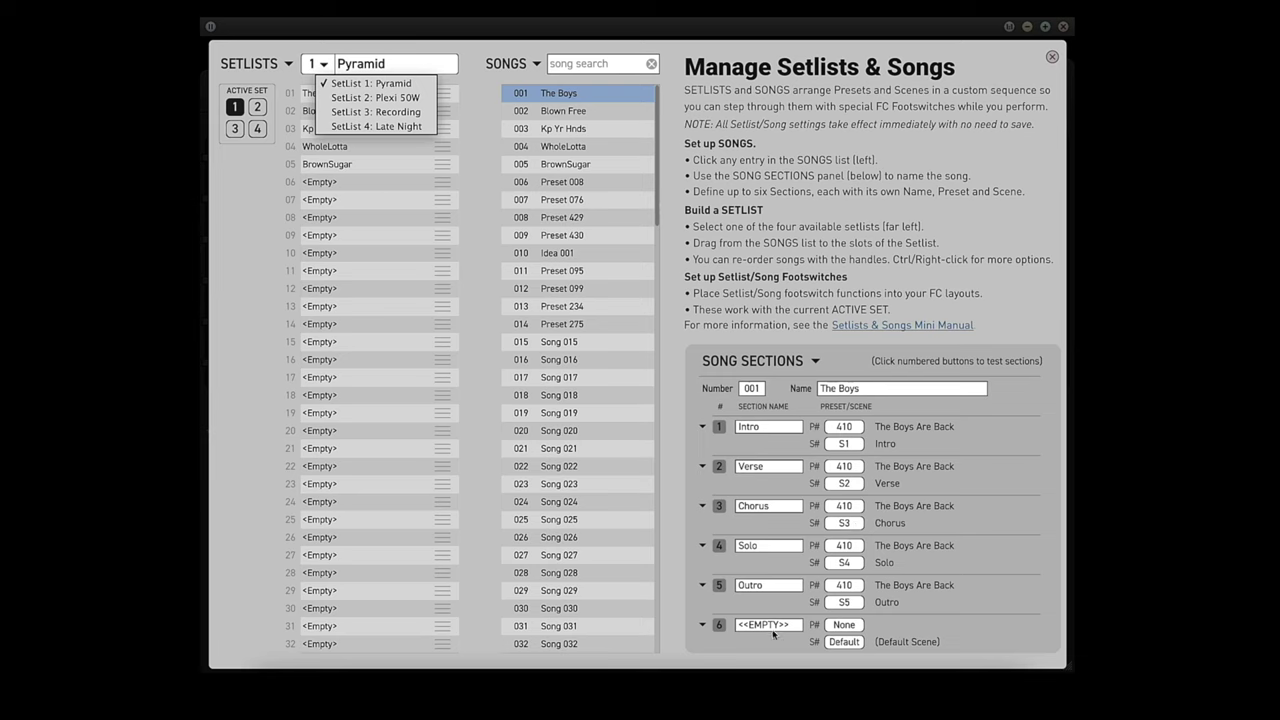
# Step: Select song 002 Blown Free to see its five sections using presets 1, 17, 9 and 10
pyautogui.click(574, 112)
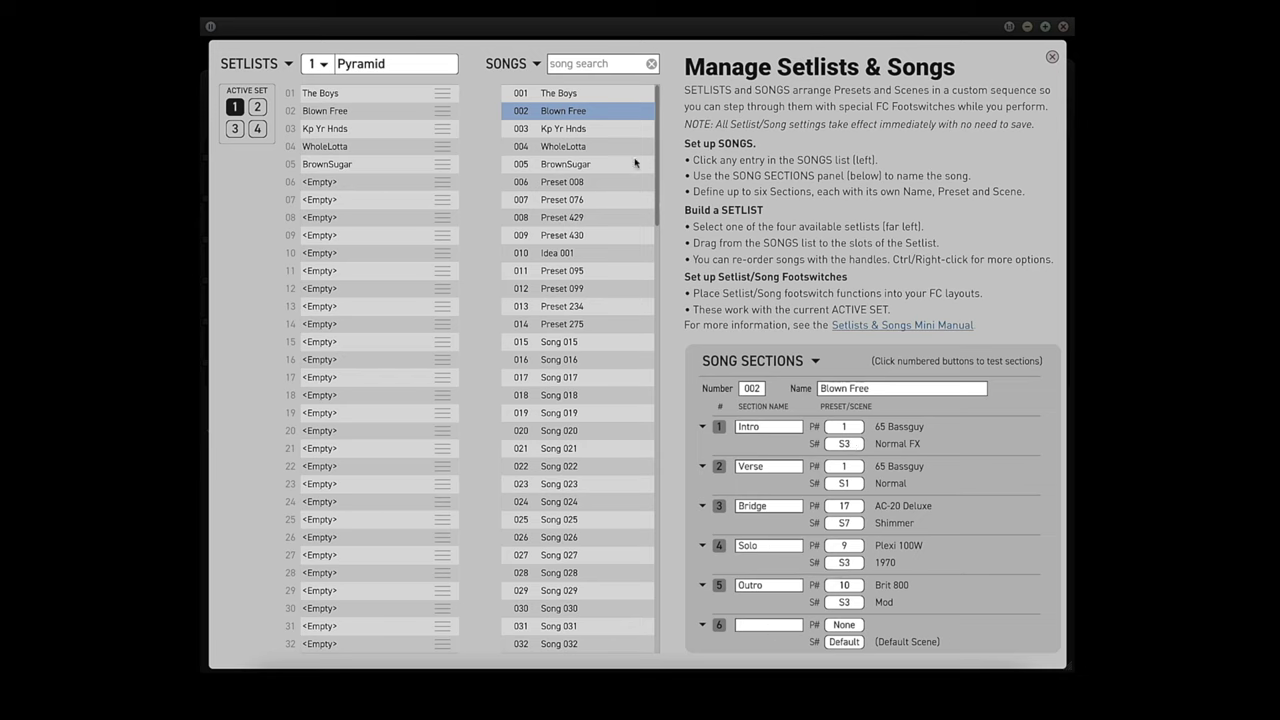
# Step: Review the sections of each song from Kp Yr Hnds through Preset 275
pyautogui.click(558, 129)
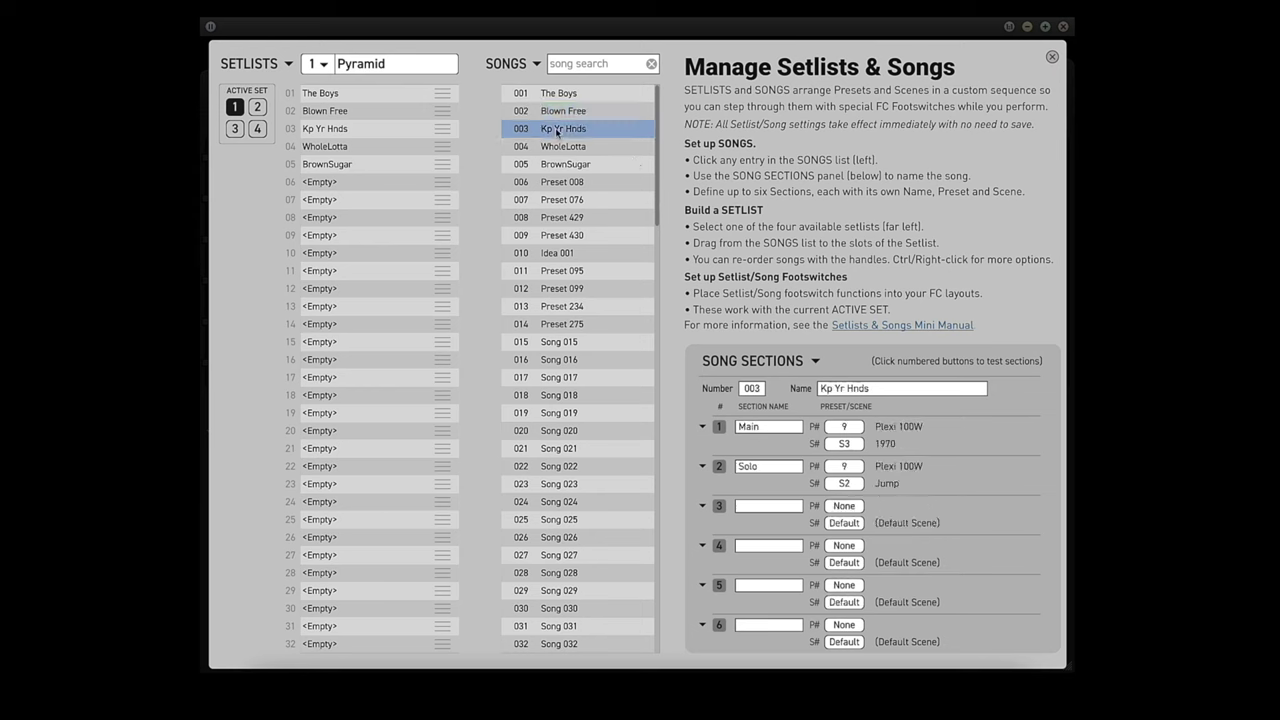
pyautogui.click(555, 147)
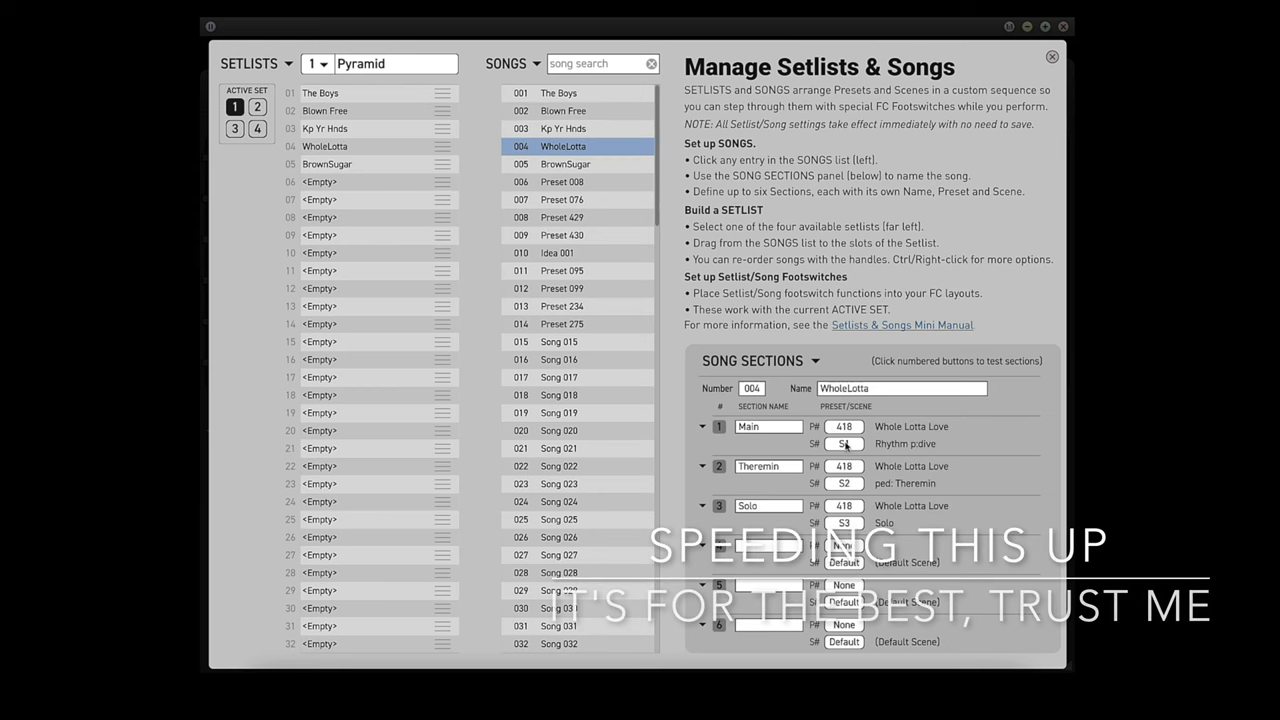
pyautogui.click(560, 164)
pyautogui.click(562, 182)
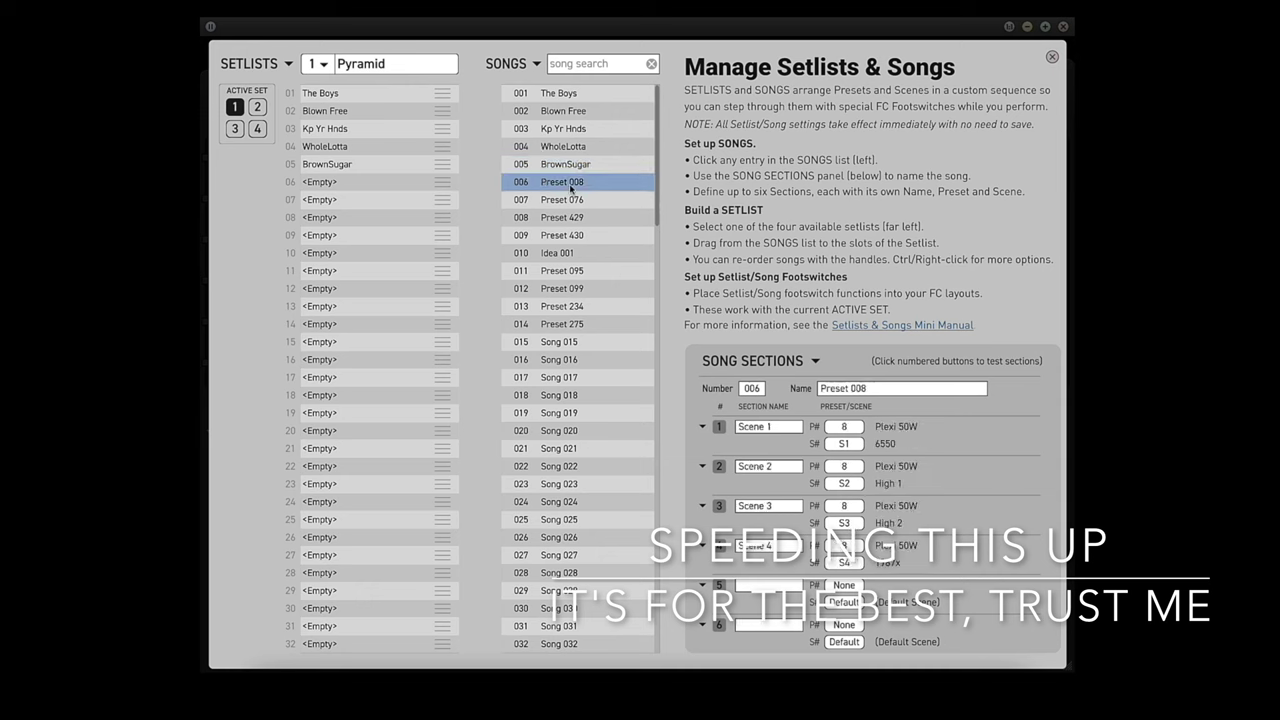
pyautogui.click(566, 200)
pyautogui.click(565, 217)
pyautogui.click(566, 235)
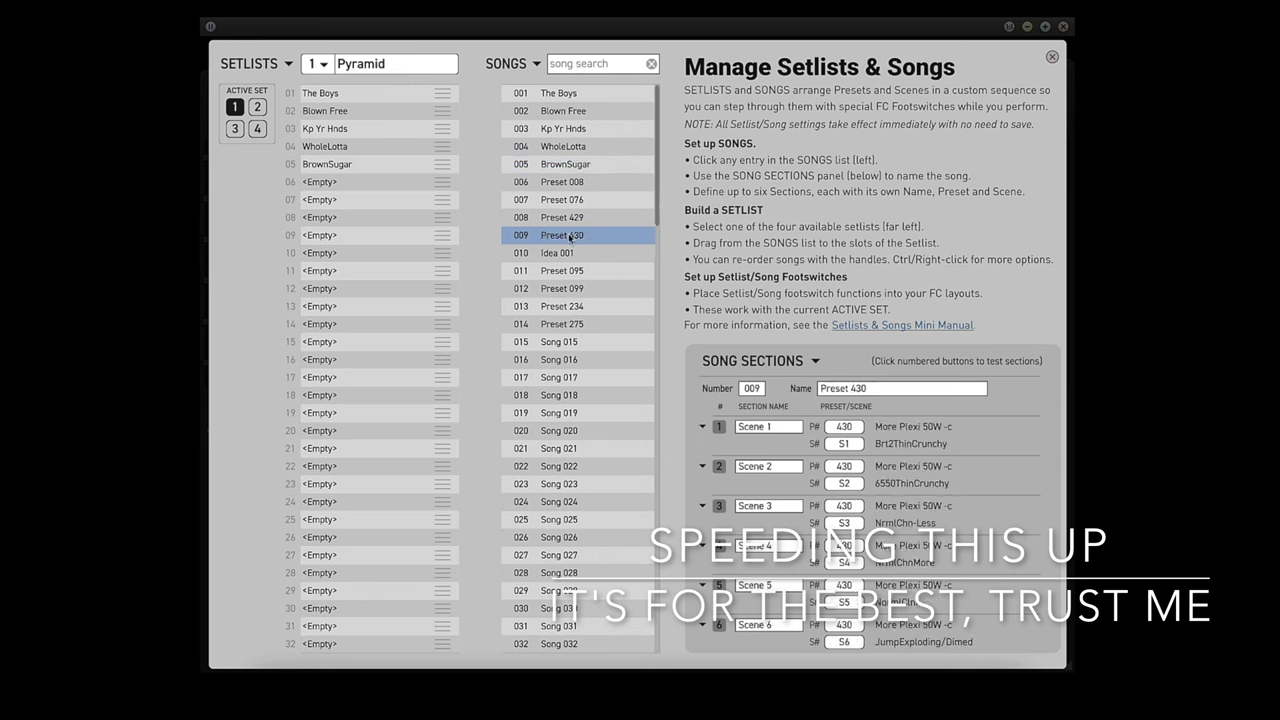
pyautogui.click(560, 254)
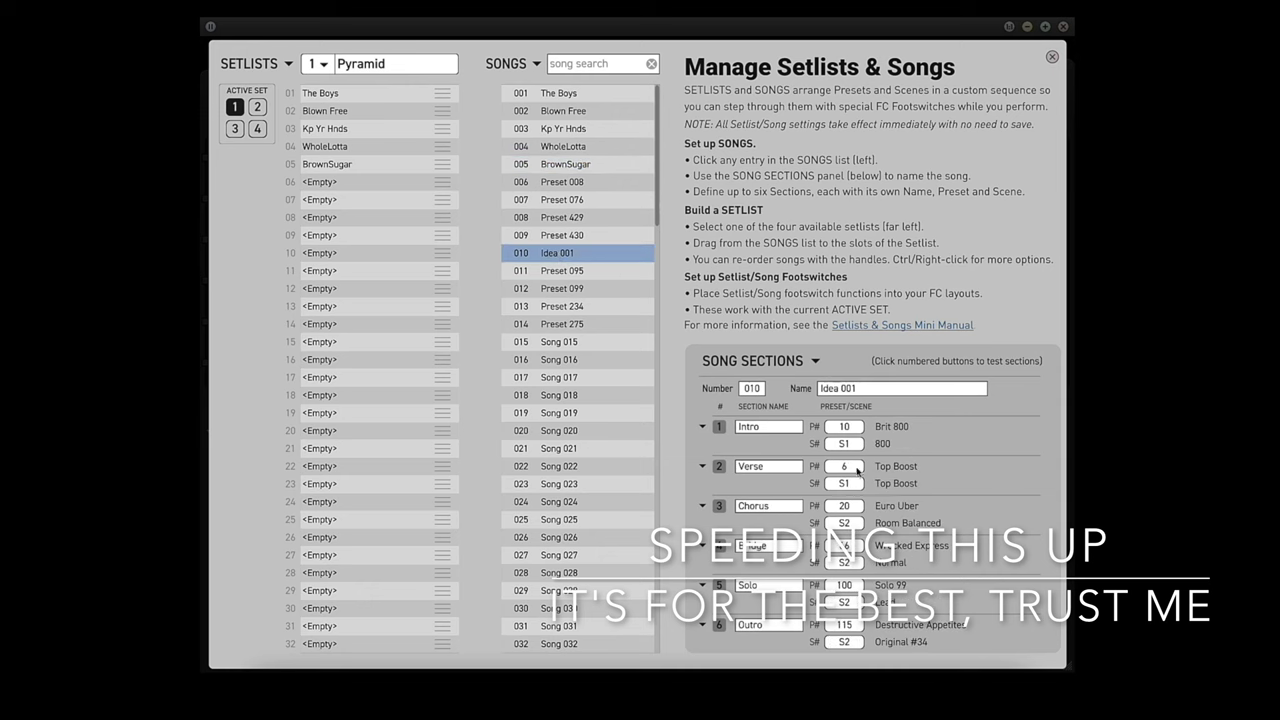
pyautogui.click(535, 272)
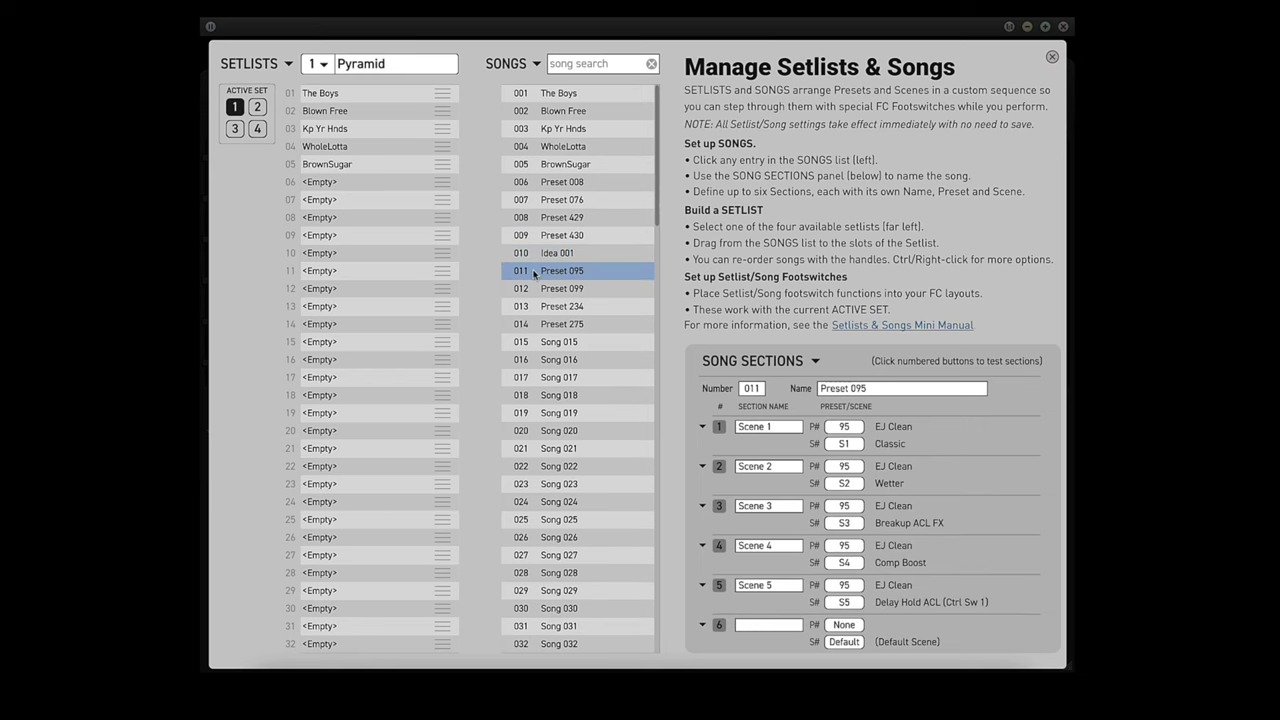
pyautogui.press('Down')
pyautogui.press('Down')
pyautogui.press('Down')
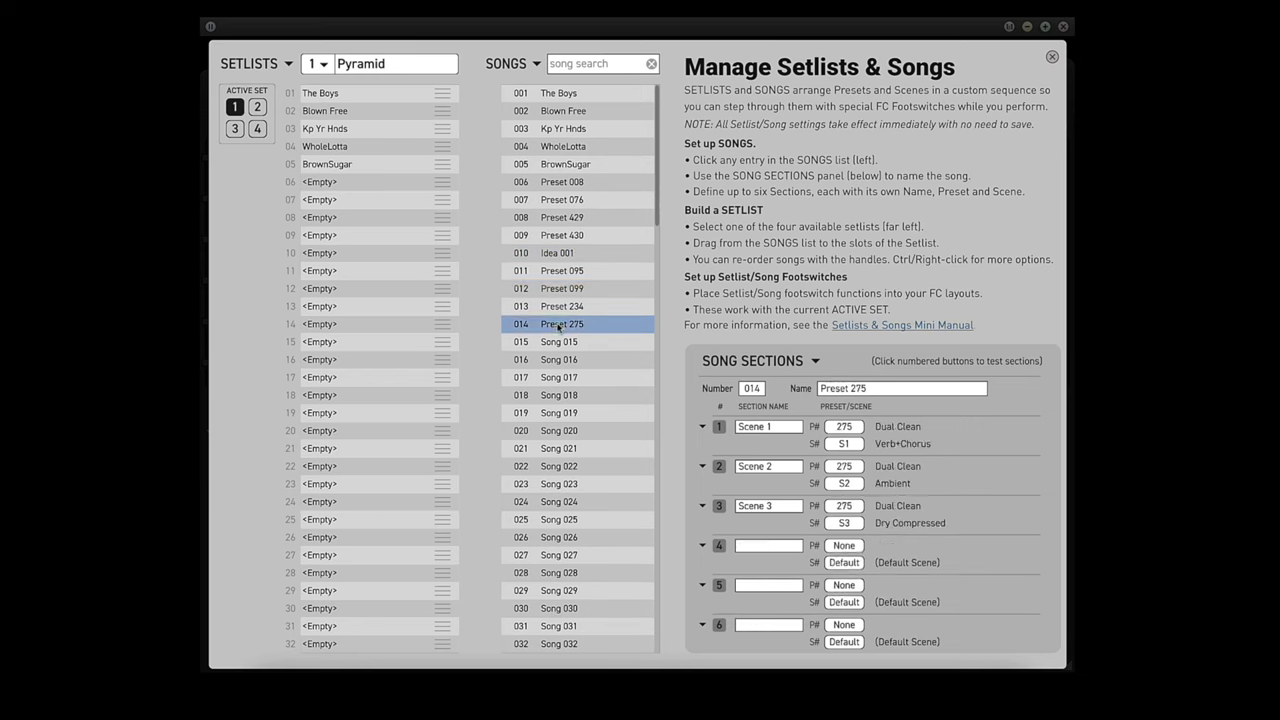
# Step: Browse setlists 2 Plexi 50W, 3 Recording and 4 Late Night, then close the manager for FC Edit
pyautogui.click(405, 66)
pyautogui.press('Down')
pyautogui.press('Down')
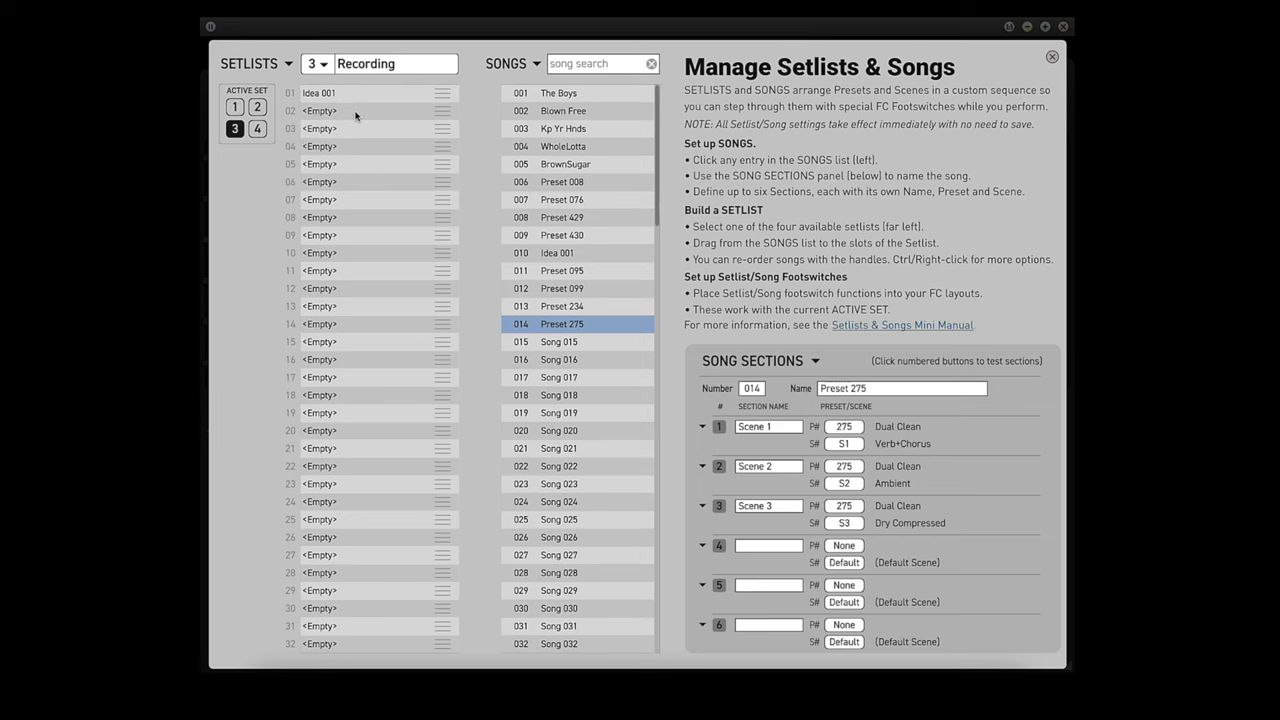
pyautogui.click(343, 94)
pyautogui.press('Down')
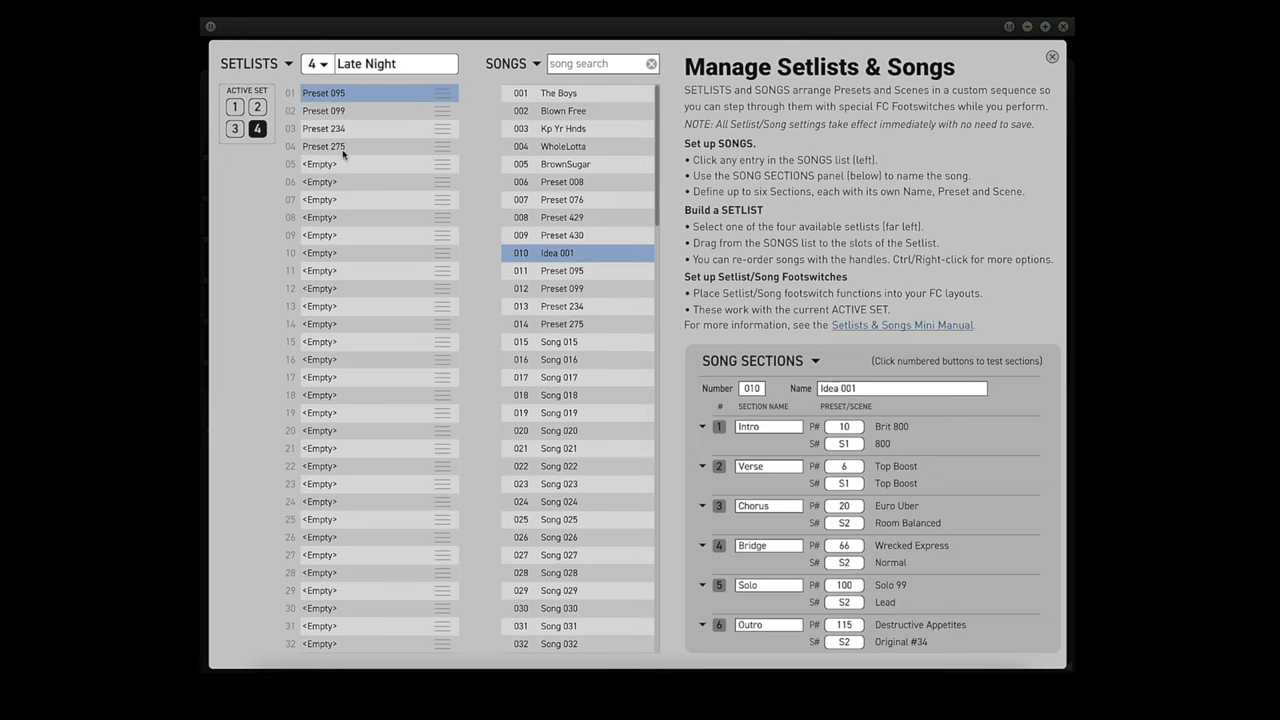
pyautogui.click(1052, 57)
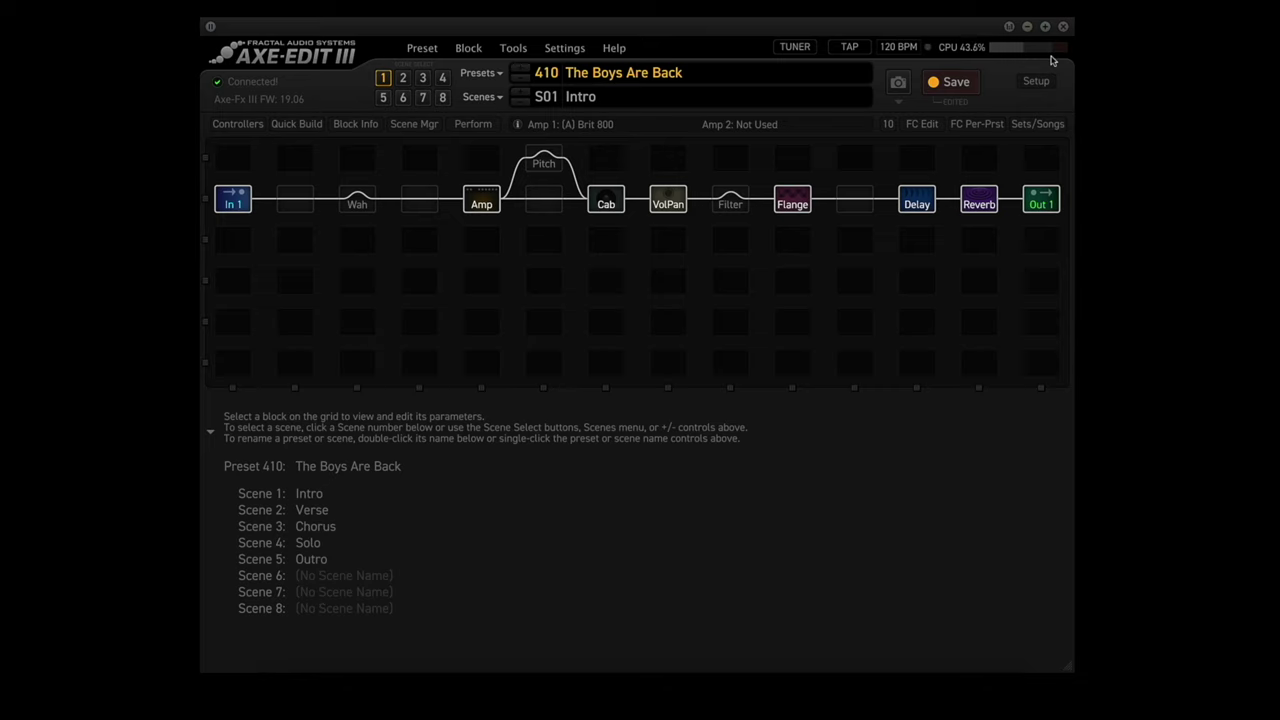
pyautogui.click(922, 124)
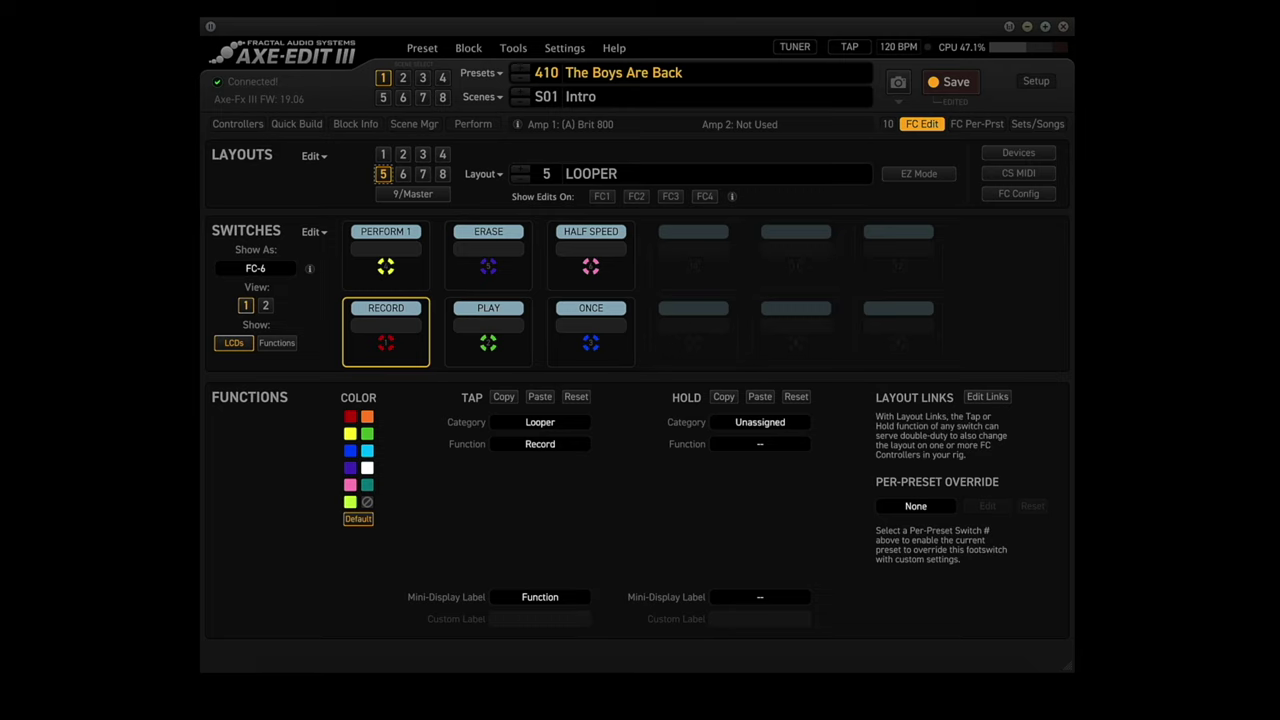
# Step: Export layout 5 LOOPER as LOOPER.fclayout to the Desktop
pyautogui.click(322, 157)
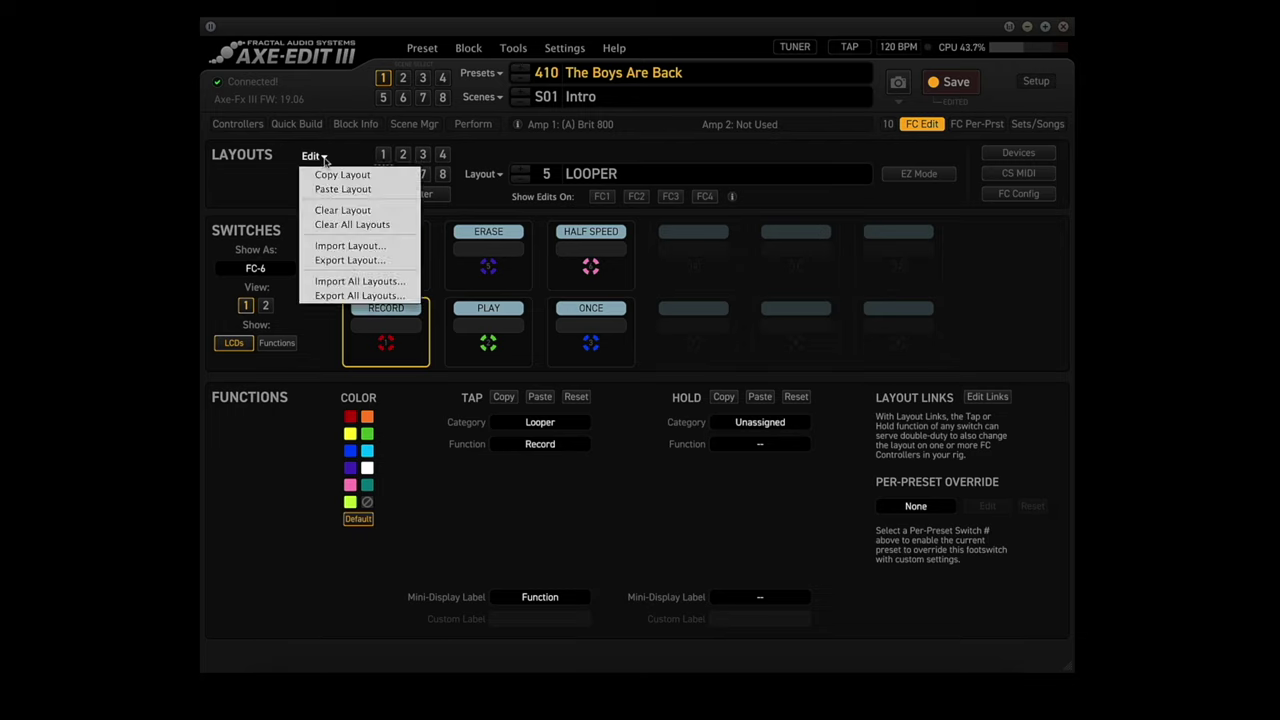
pyautogui.click(336, 260)
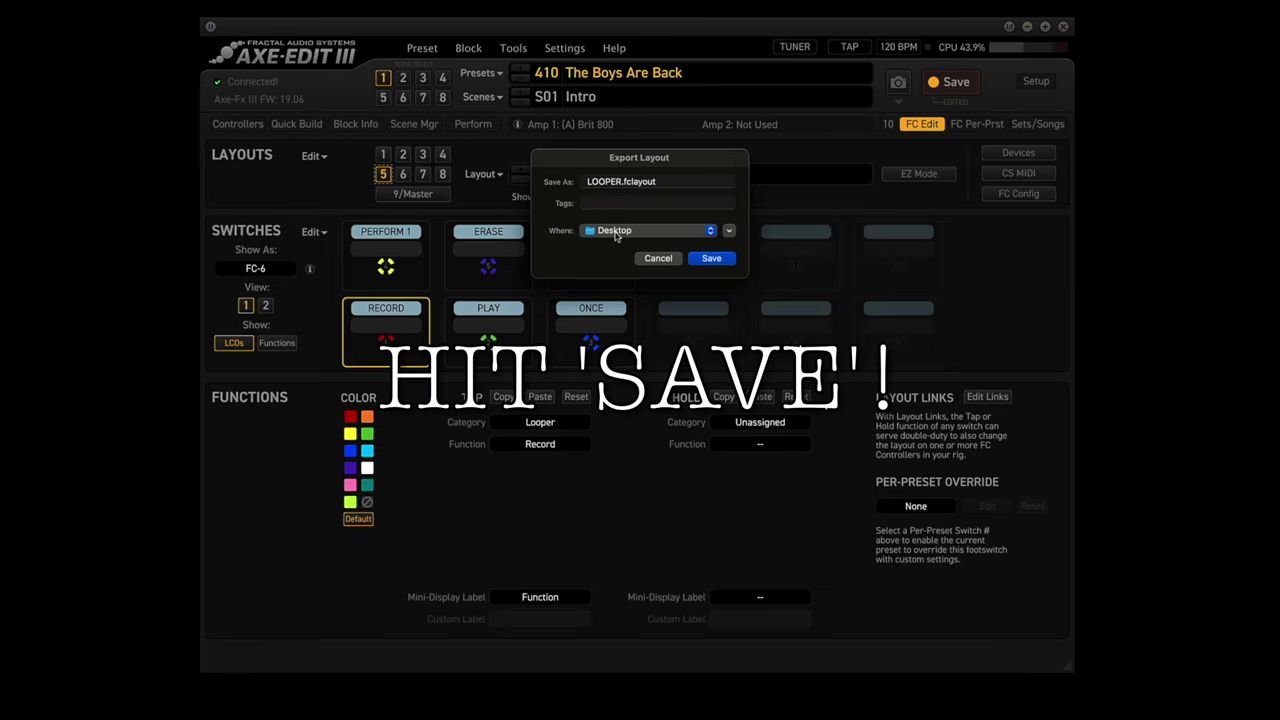
pyautogui.press('Return')
pyautogui.click(322, 158)
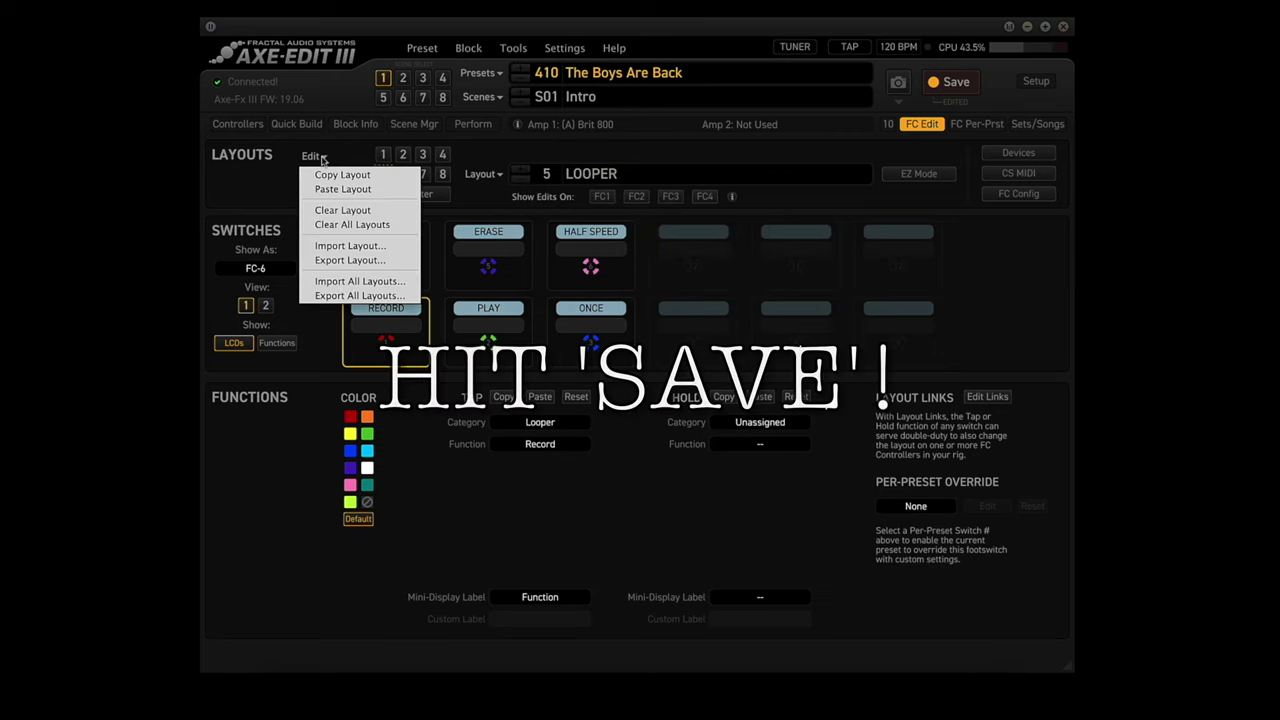
# Step: Import SETLISTS.fclayout over layout 5, accepting the overwrite, so it becomes PERF 1 SET
pyautogui.click(333, 247)
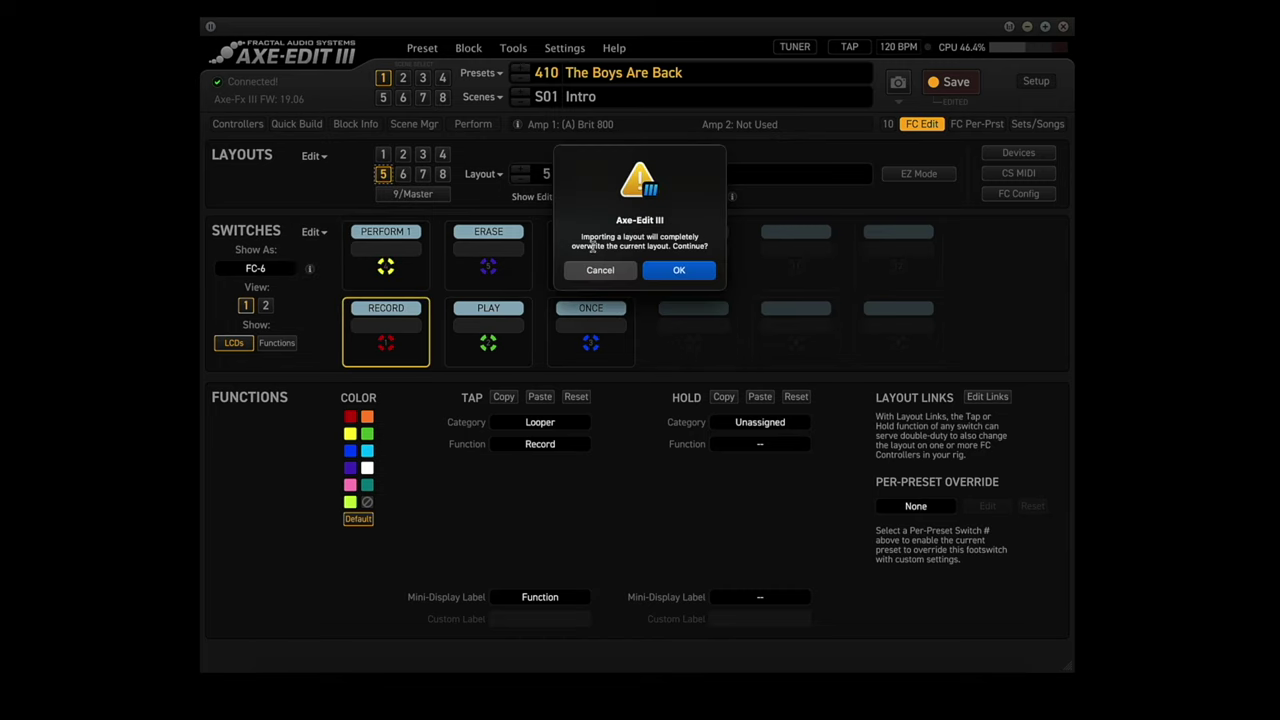
pyautogui.click(678, 270)
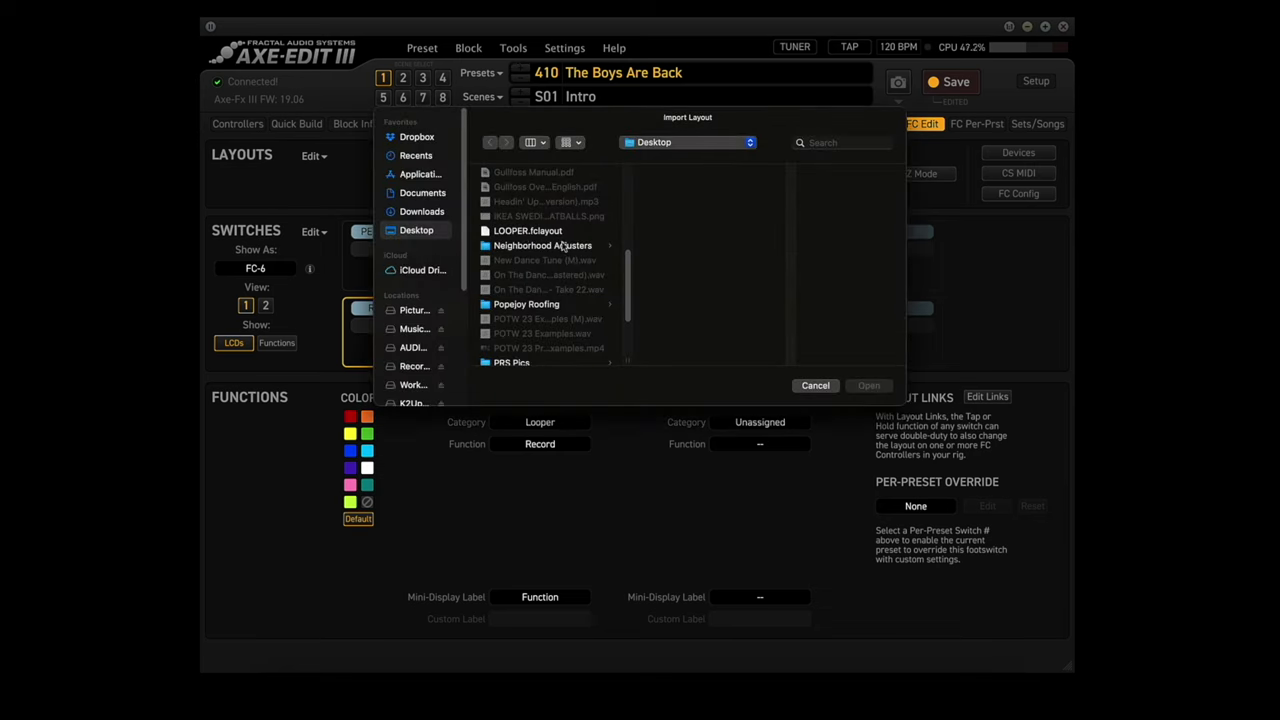
pyautogui.moveTo(628, 258); pyautogui.dragTo(628, 293)
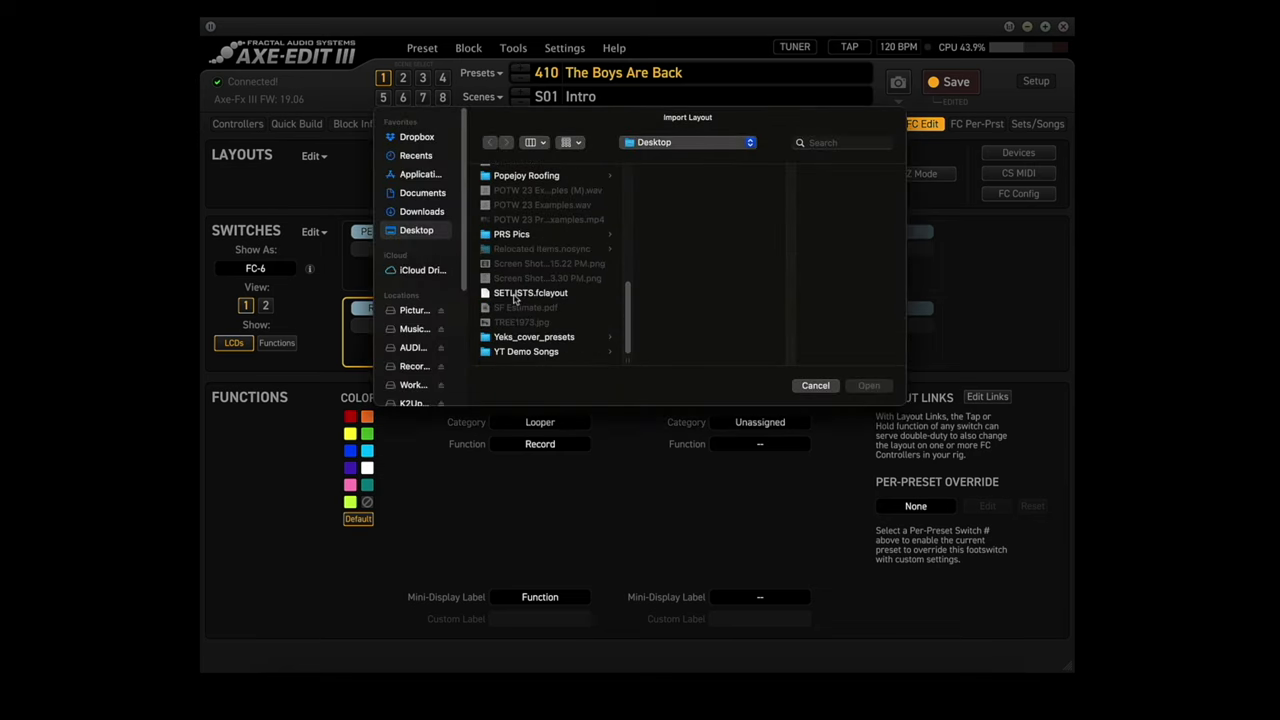
pyautogui.click(514, 293)
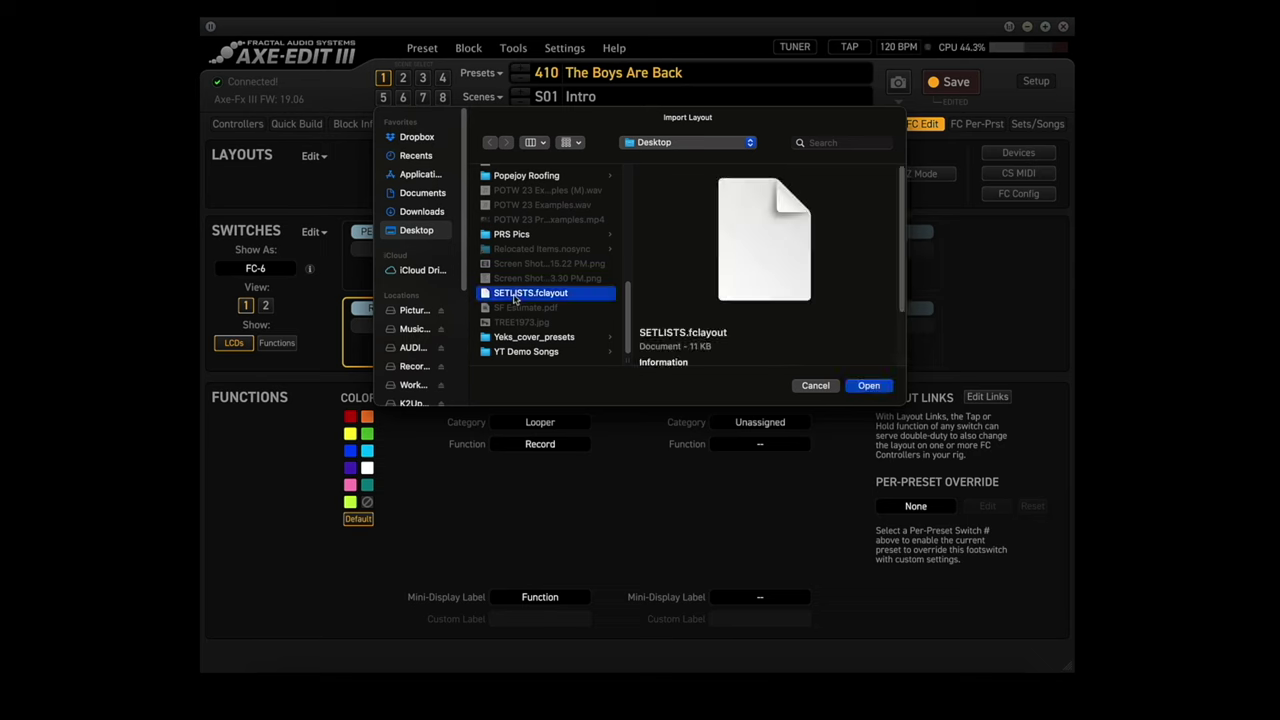
pyautogui.click(868, 385)
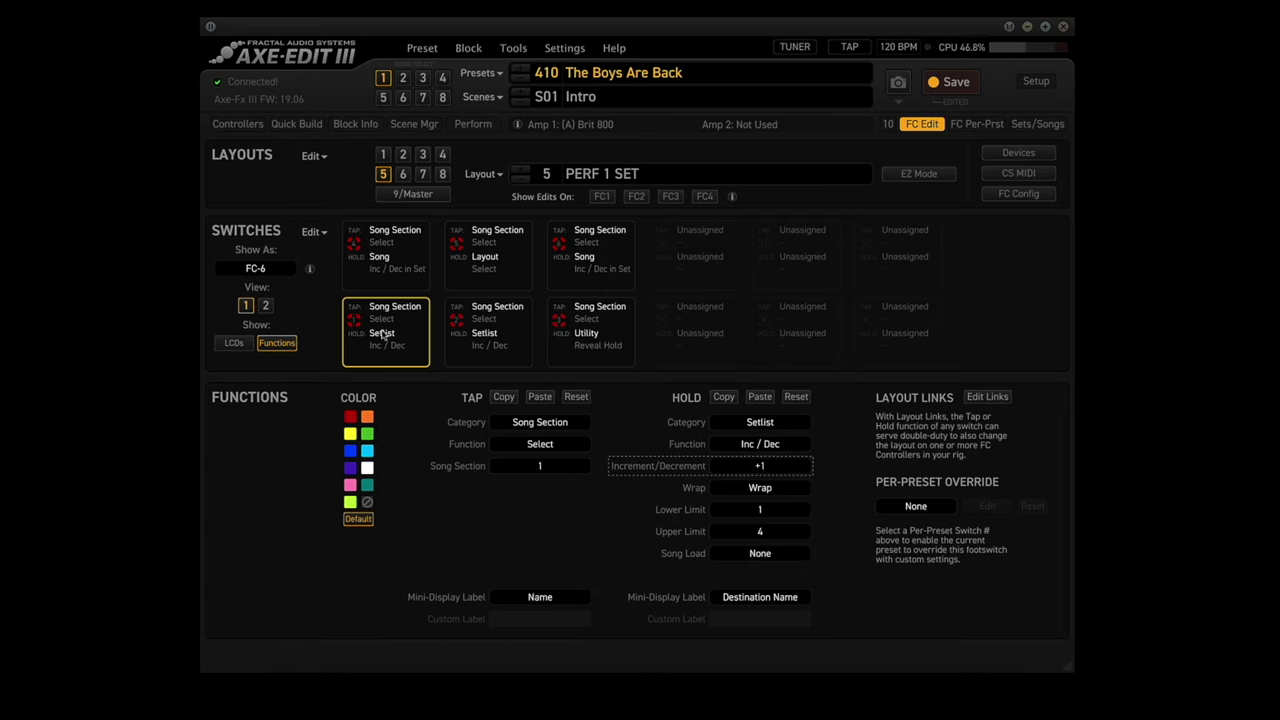
# Step: Inspect the TAP and HOLD functions of the Song Section 2, reveal-hold and Song Section 4 switches
pyautogui.click(494, 333)
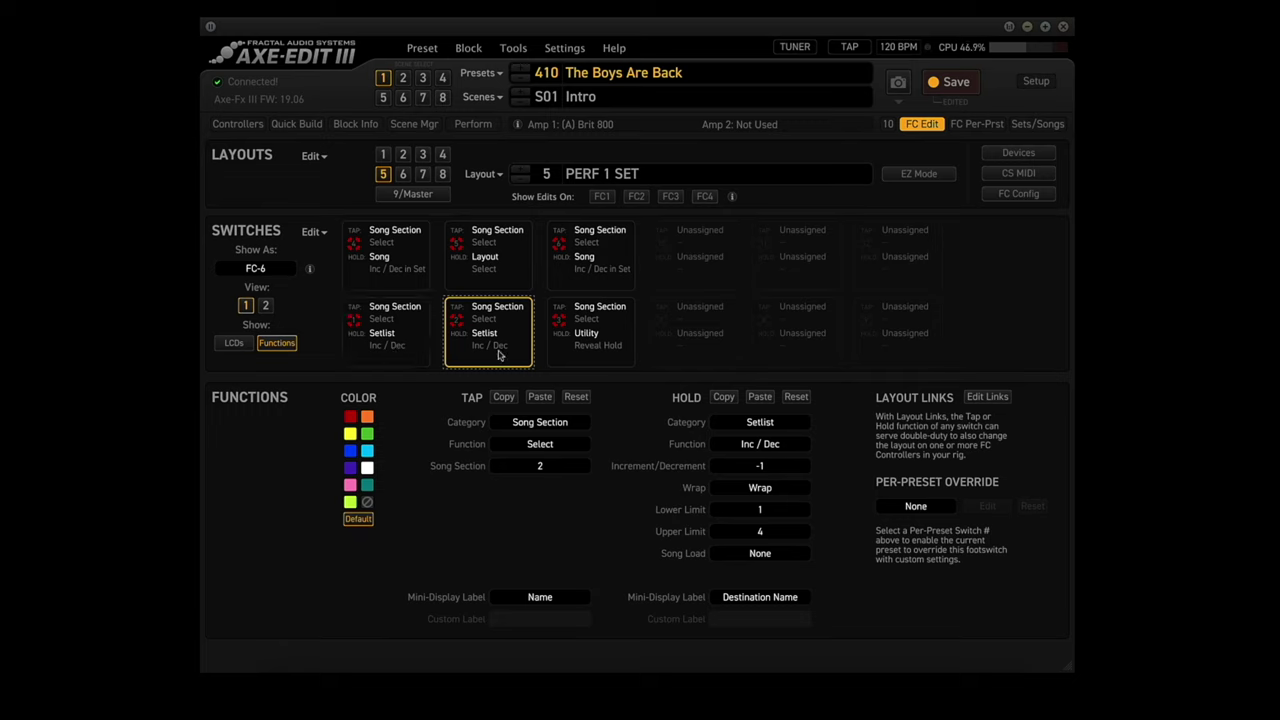
pyautogui.click(598, 338)
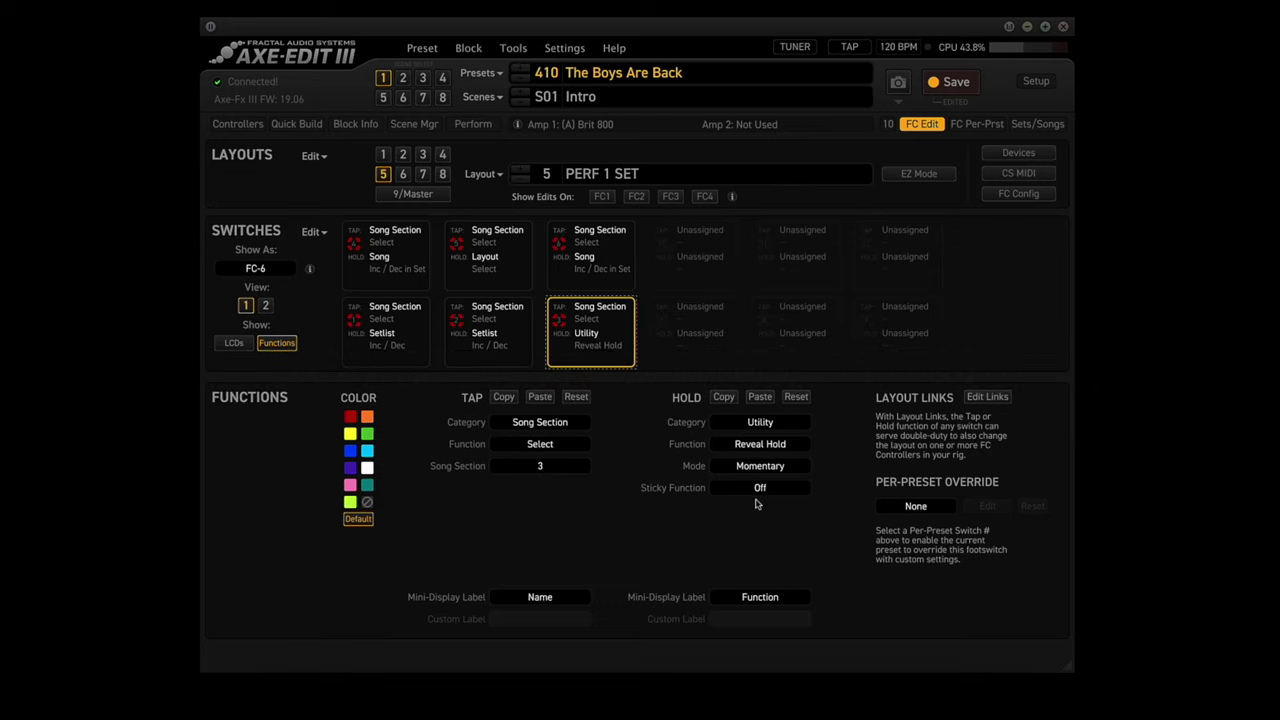
pyautogui.click(387, 263)
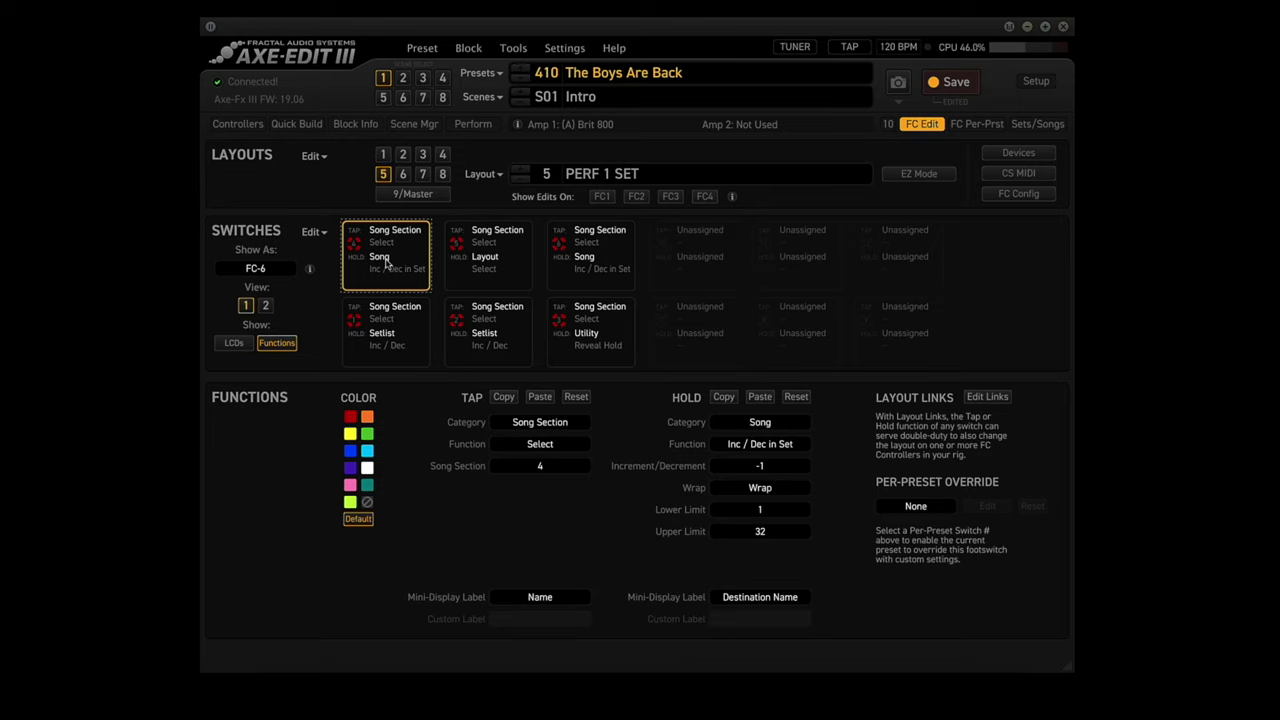
# Step: Check the Song Section 5 and 6 switches, then show the switches as LCD display labels
pyautogui.click(496, 259)
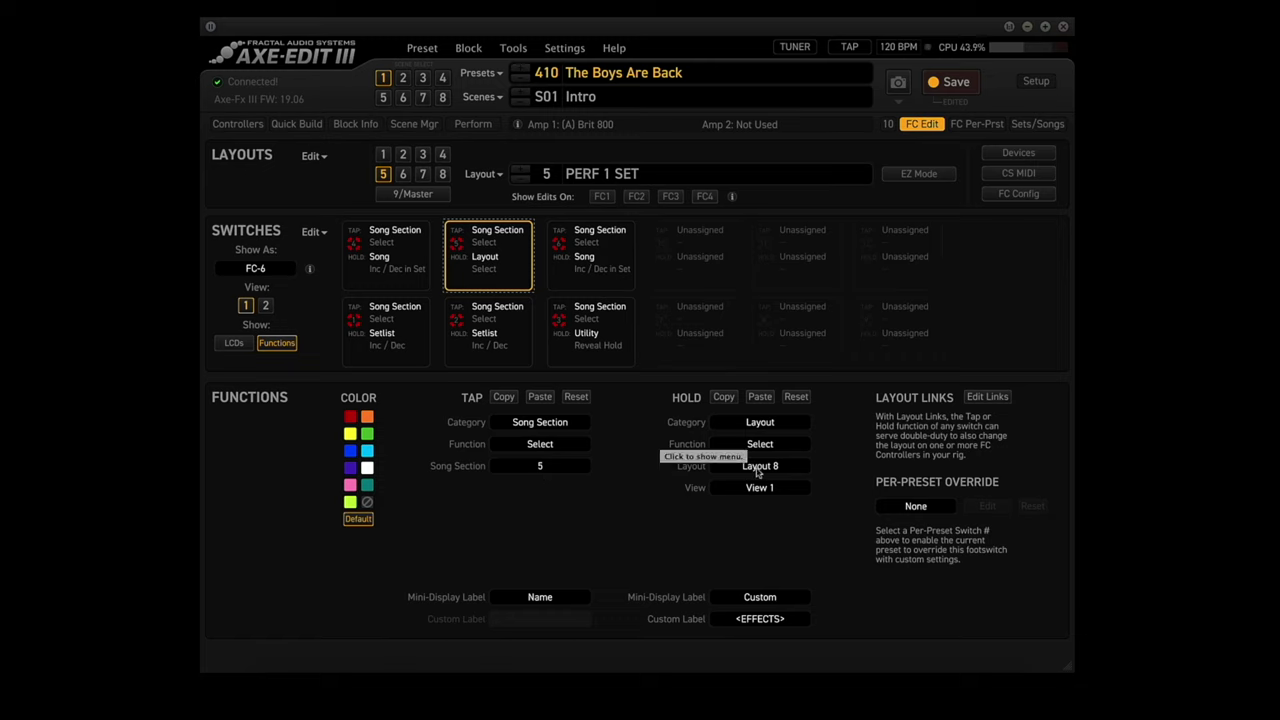
pyautogui.click(591, 258)
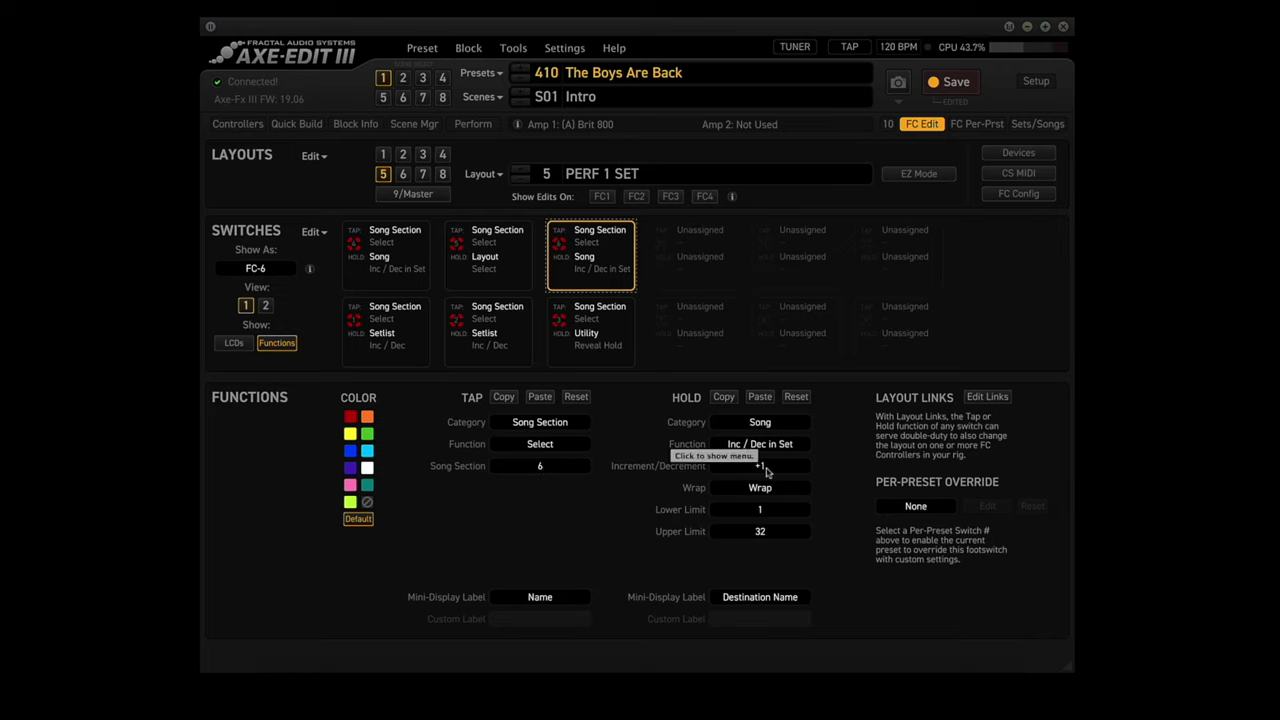
pyautogui.click(233, 343)
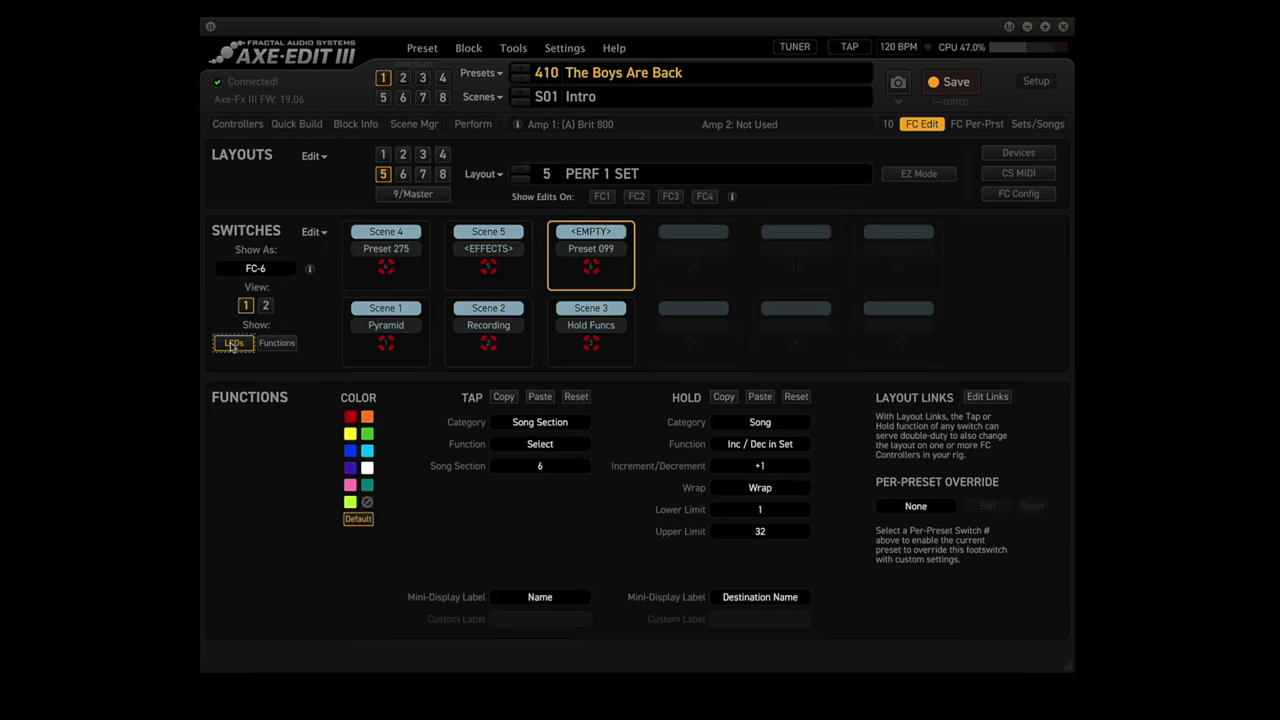